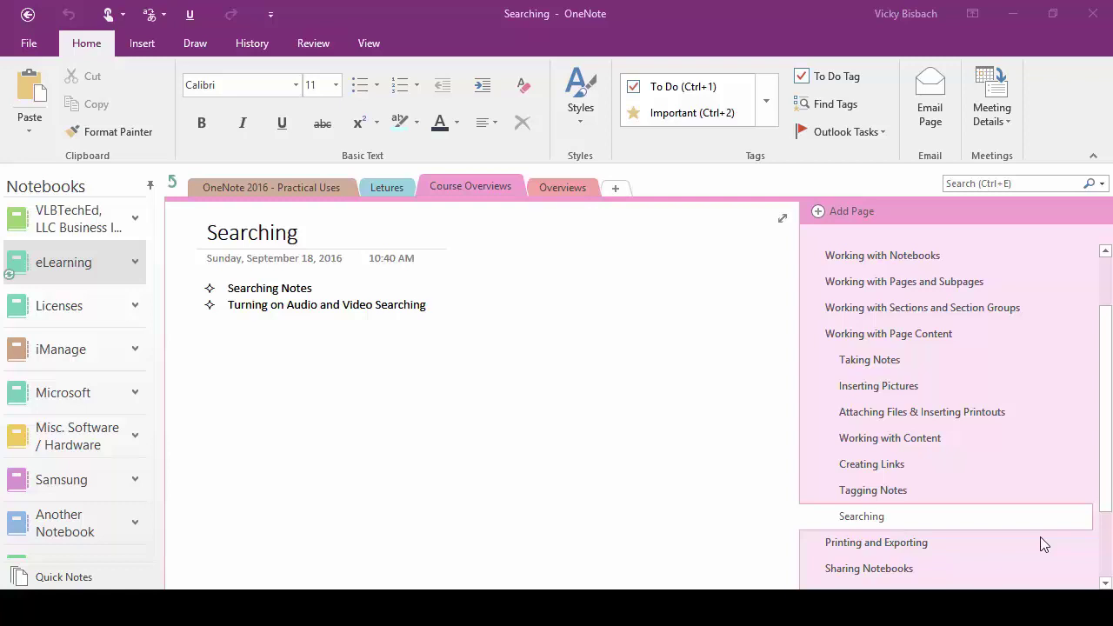
Check in the Audio & Video options that searching audio and video recordings for words is enabled, and accept the settings
click(30, 44)
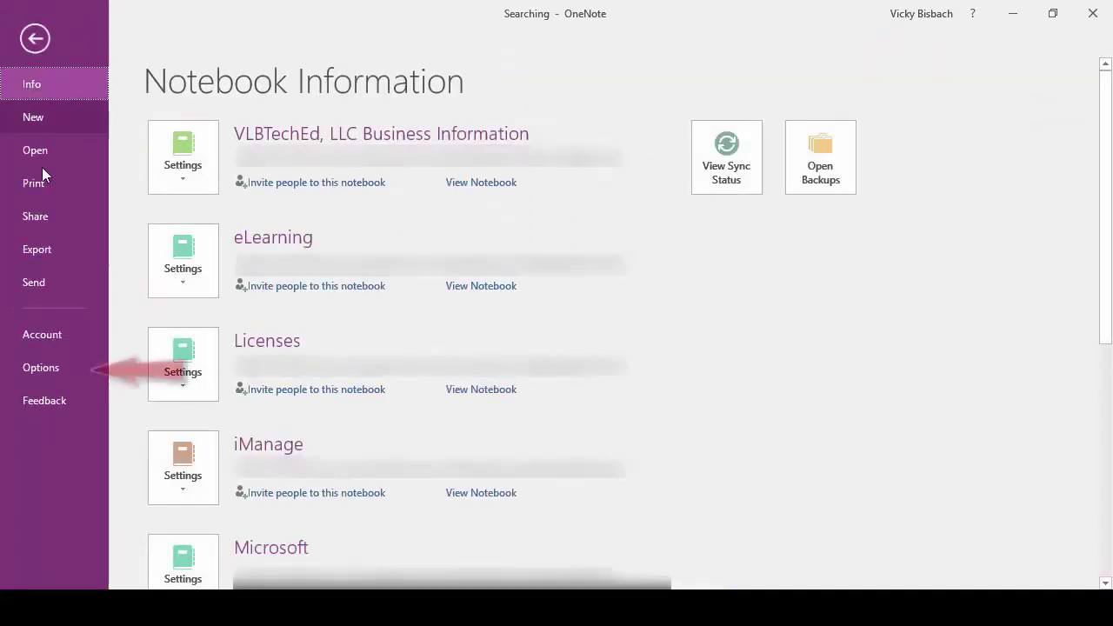
click(35, 369)
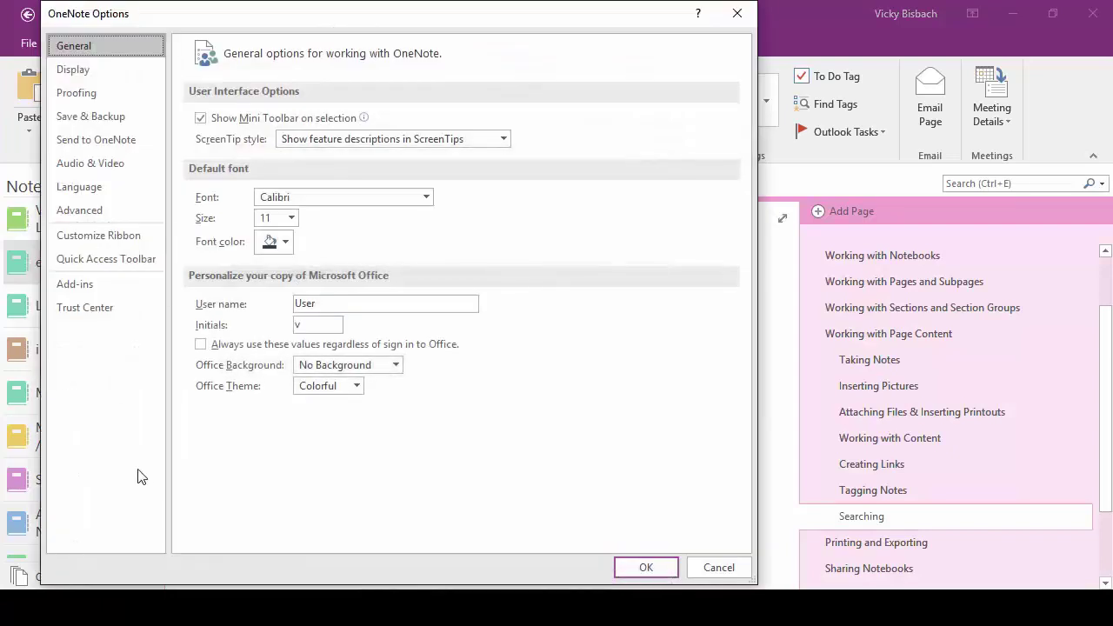
click(120, 169)
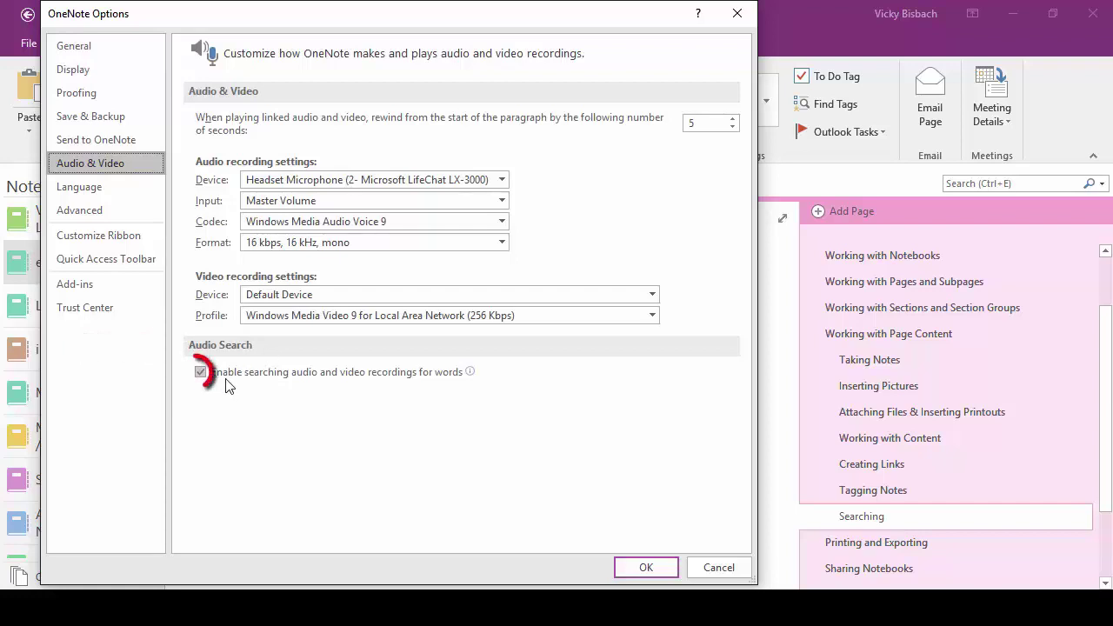
mouse_move(308, 382)
click(647, 568)
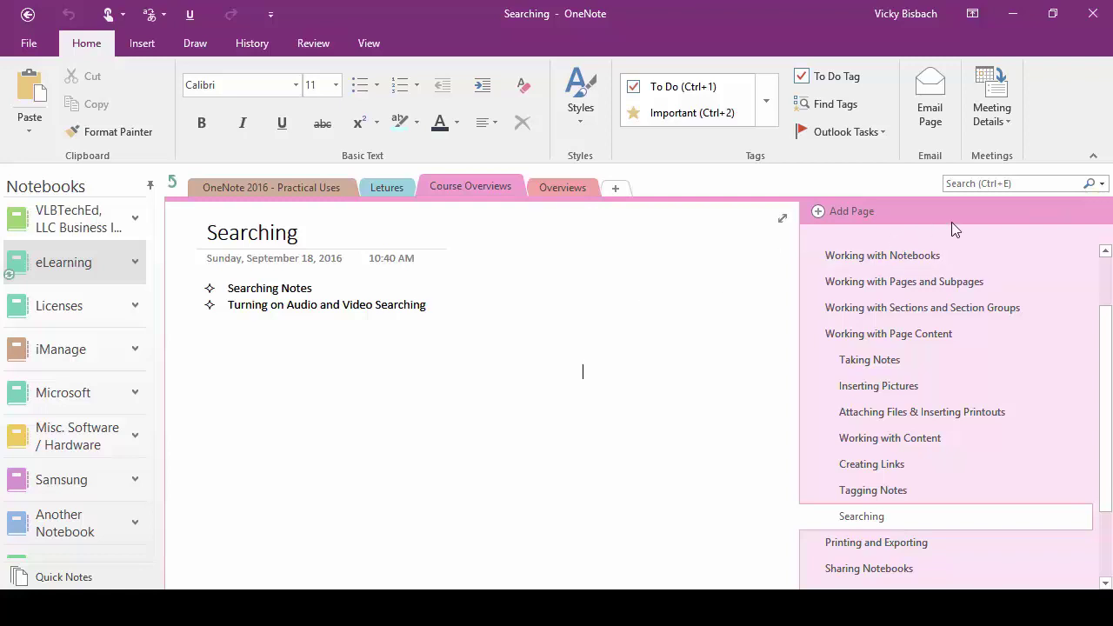
Review the available search scopes and search all notebooks for "contextual"
click(1102, 185)
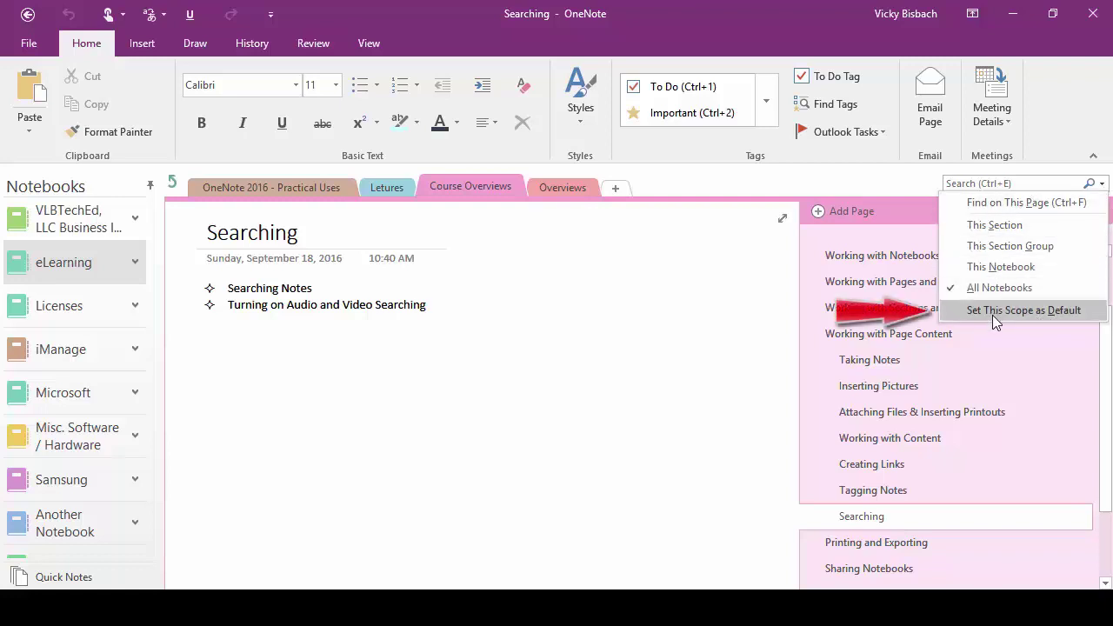
click(996, 188)
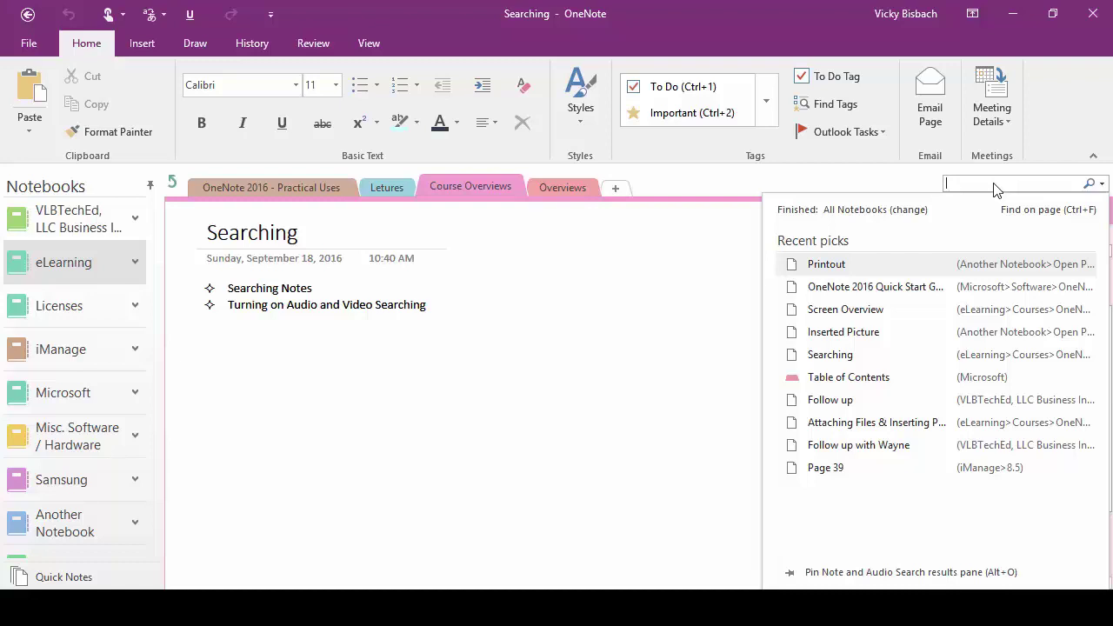
text(contextual)
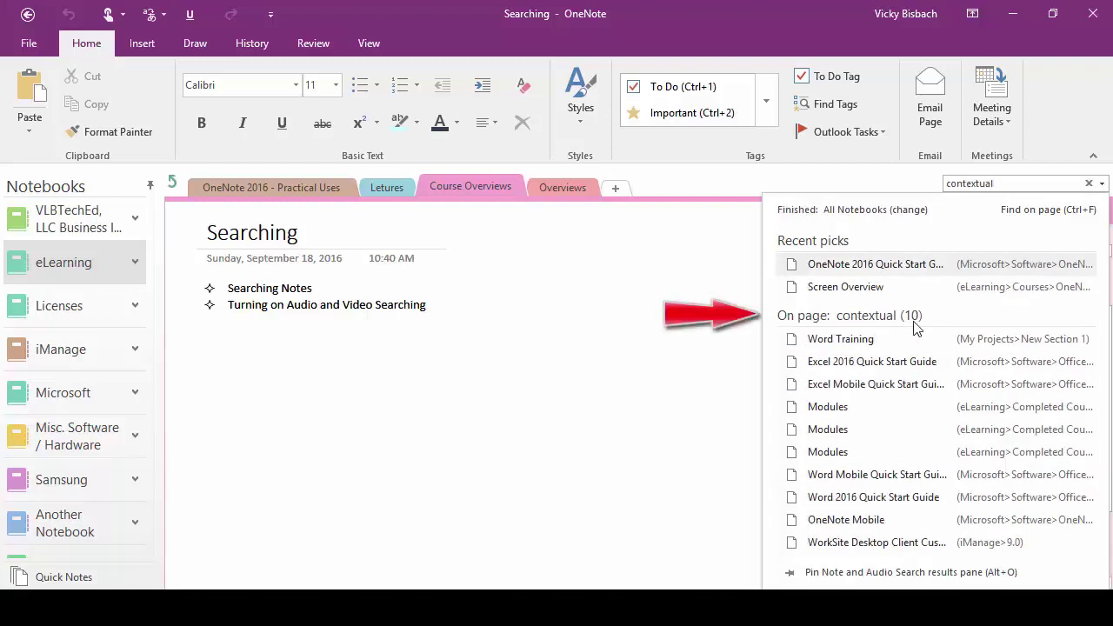
Open the Excel 2016 Quick Start Guide and Word Training search results to examine the highlighted word on each page
click(830, 362)
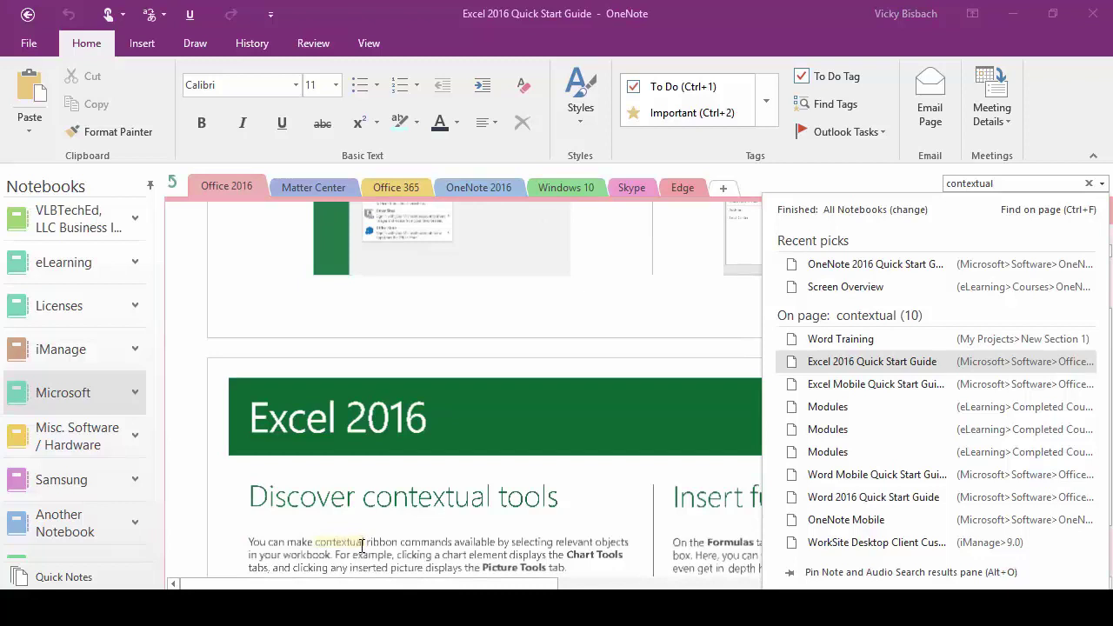
scroll(437, 498, down, 3)
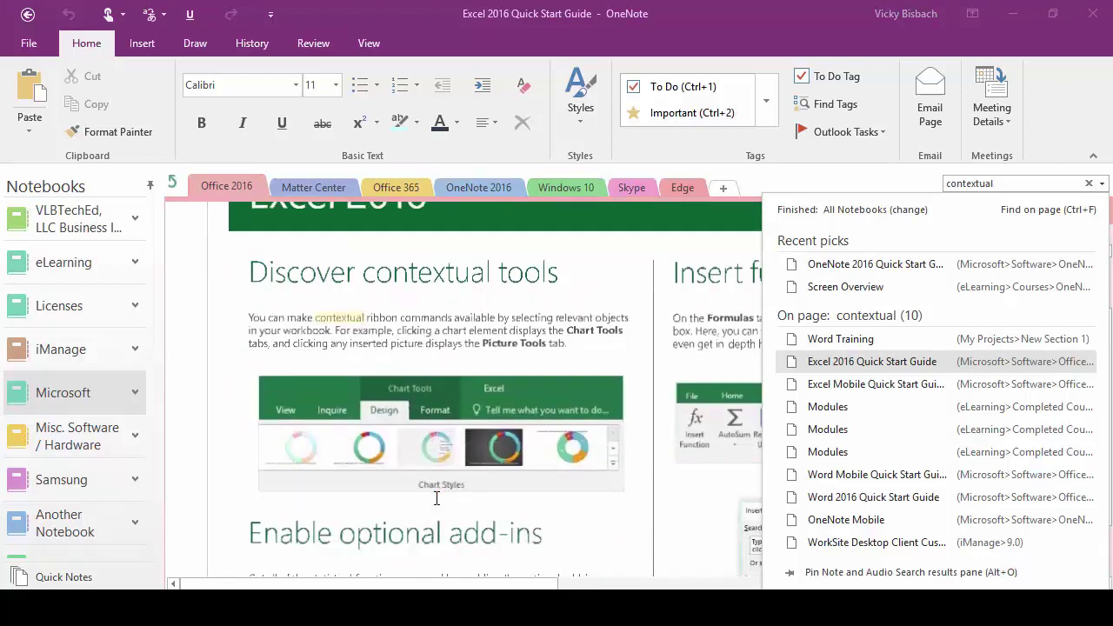
scroll(437, 498, down, 2)
scroll(437, 494, up, 3)
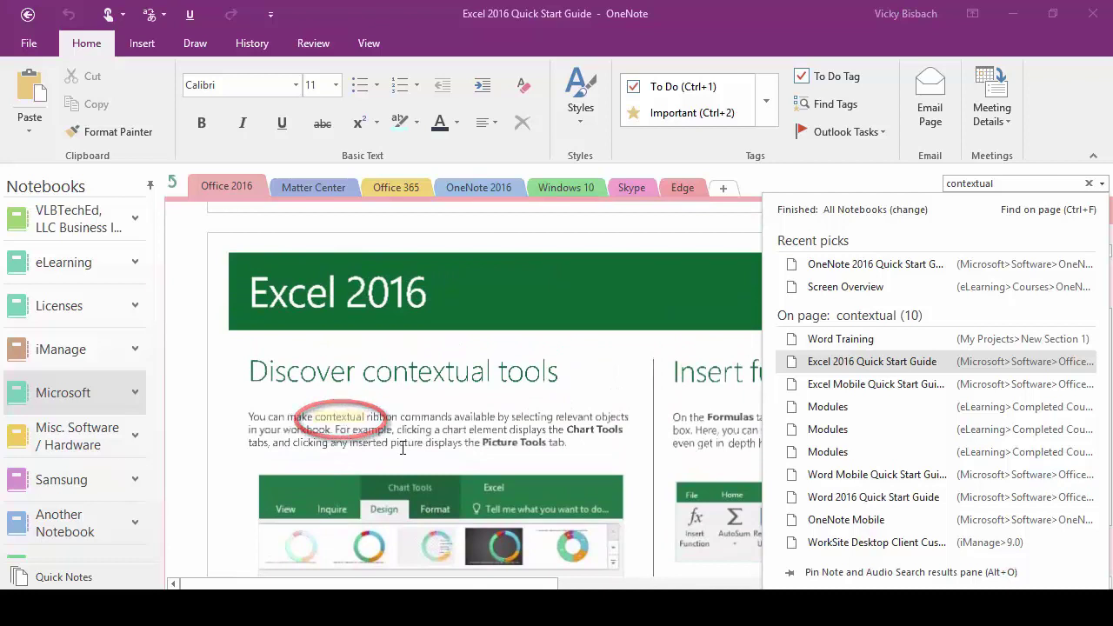
click(872, 339)
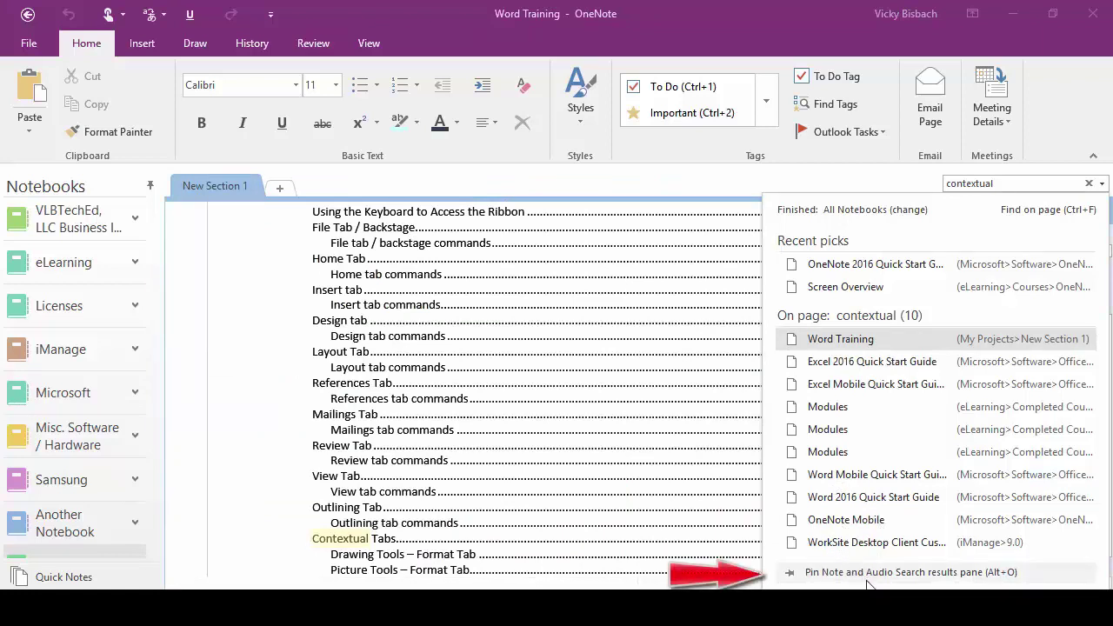
Pin the Note and Audio Search results pane and try sorting the audio results by title before restoring Confidence of match
click(895, 575)
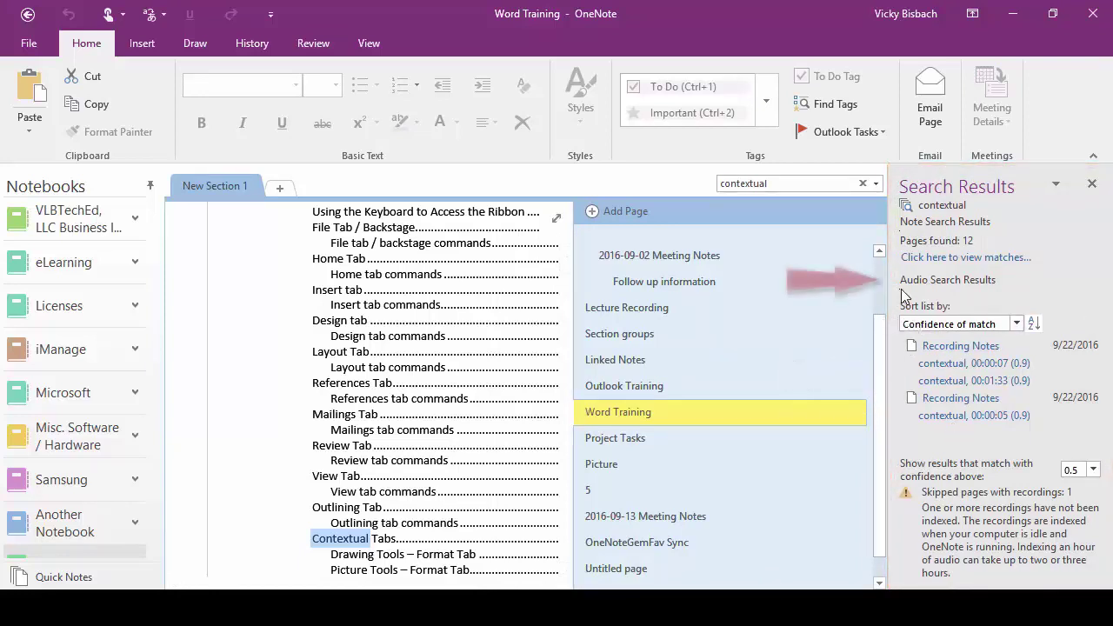
click(1016, 323)
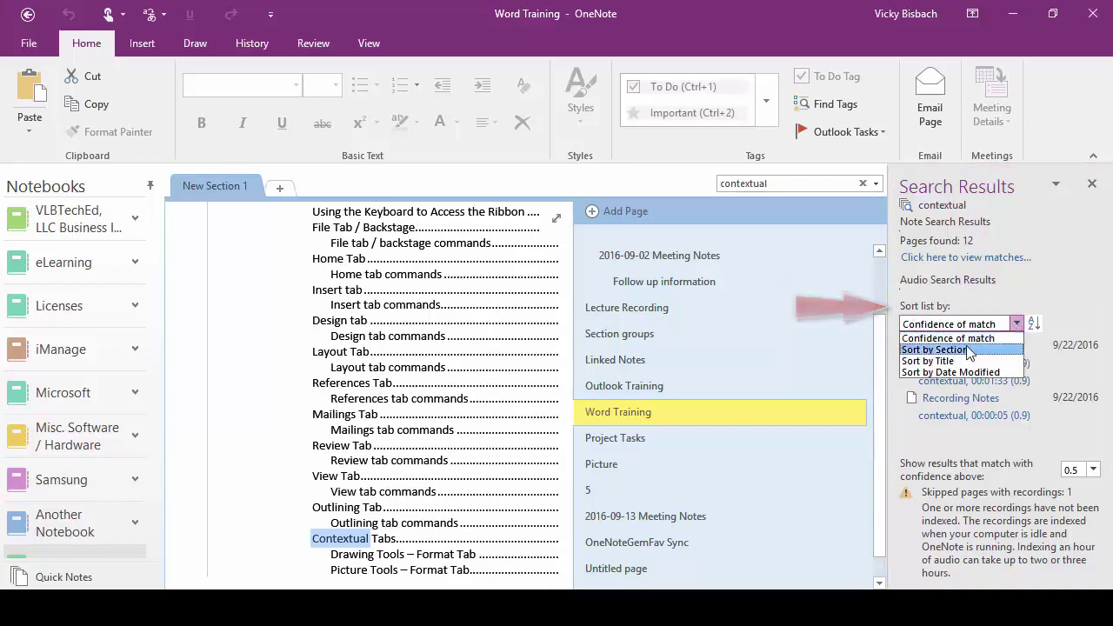
click(948, 361)
click(1016, 323)
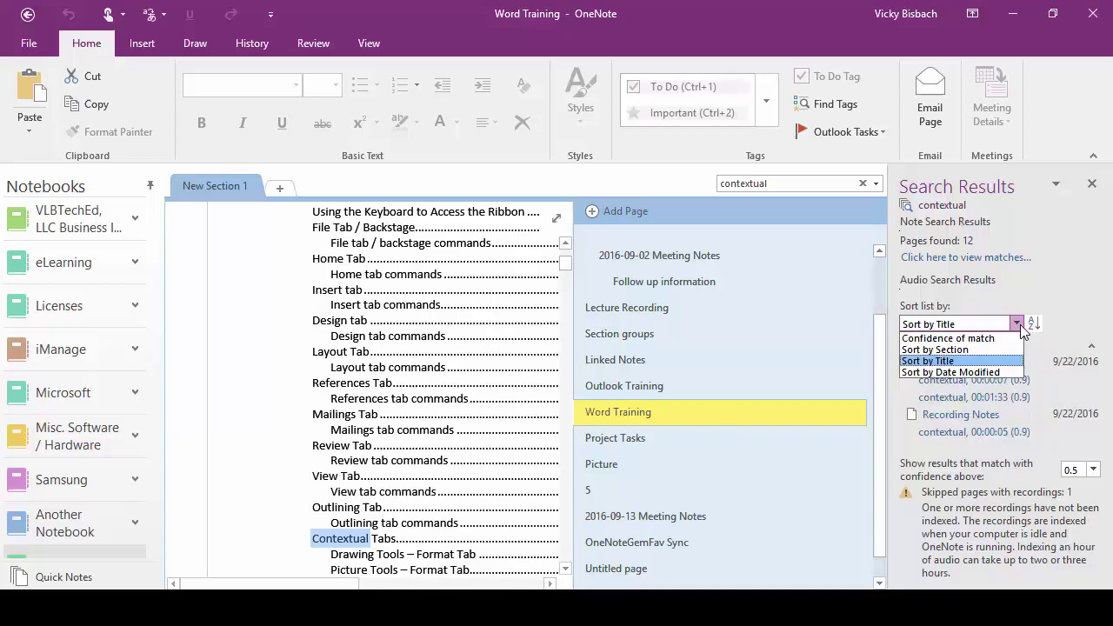
click(943, 339)
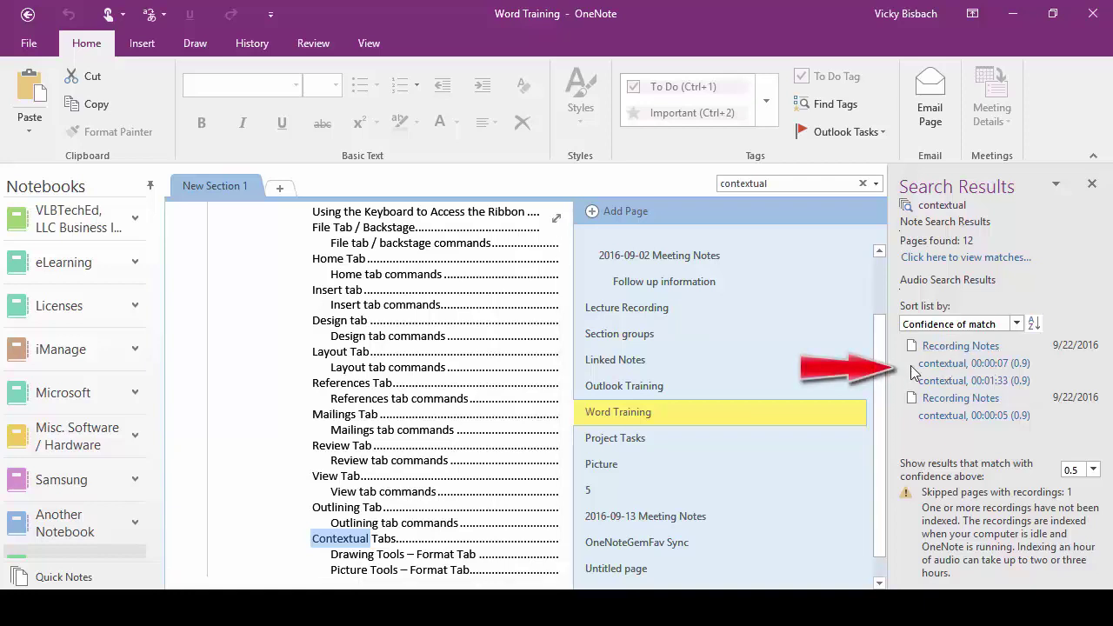
Open the 00:00:07 audio match in Recording Notes and review the available match confidence thresholds without changing the setting
click(950, 363)
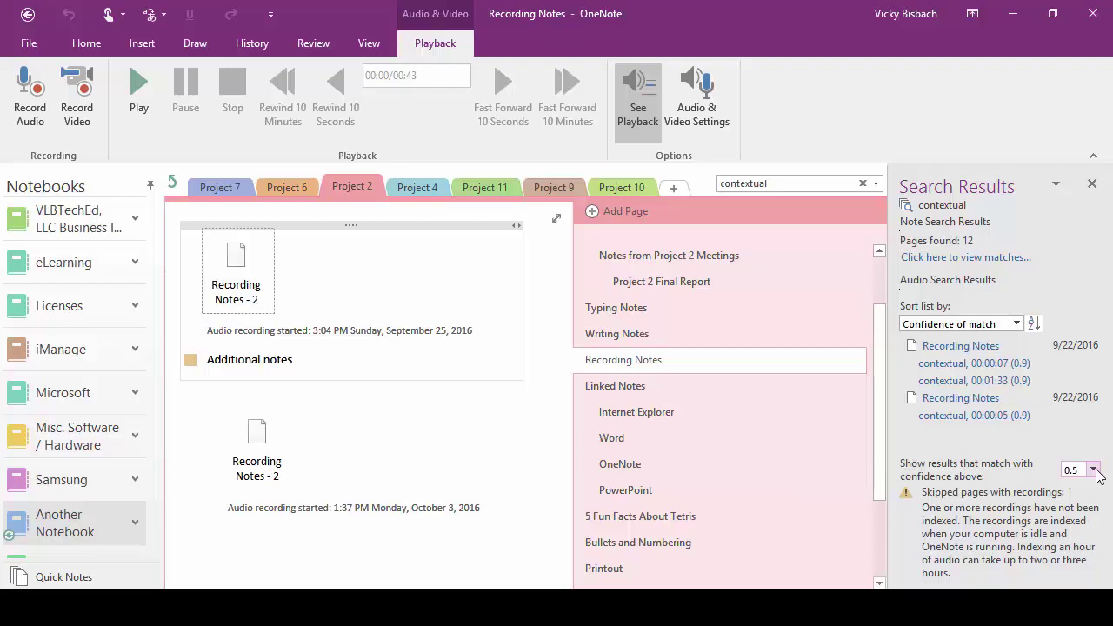
click(1094, 471)
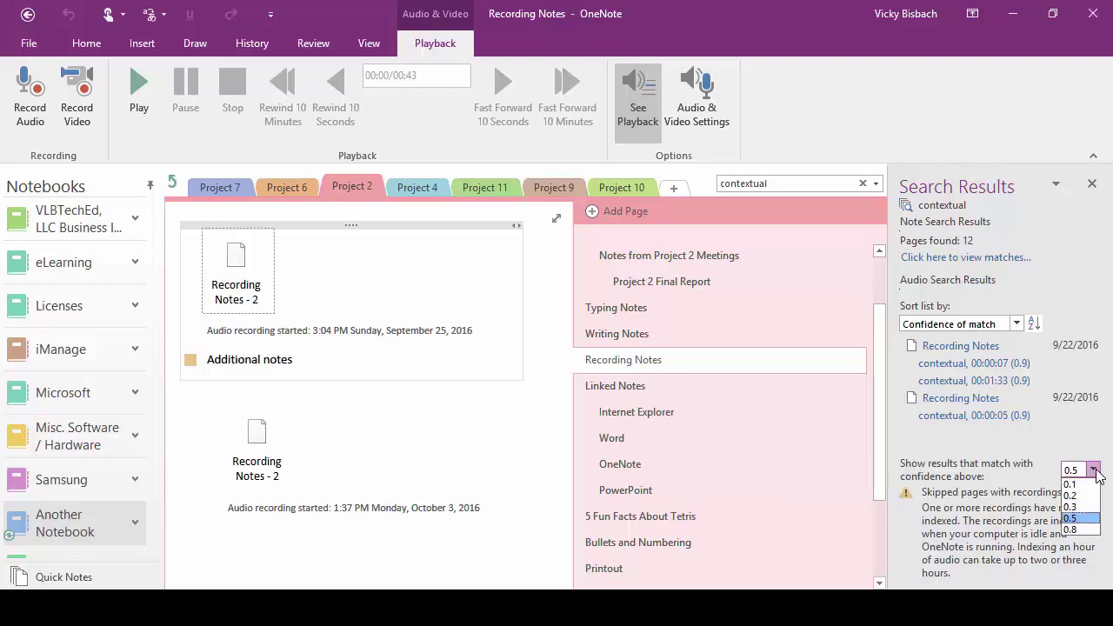
click(964, 441)
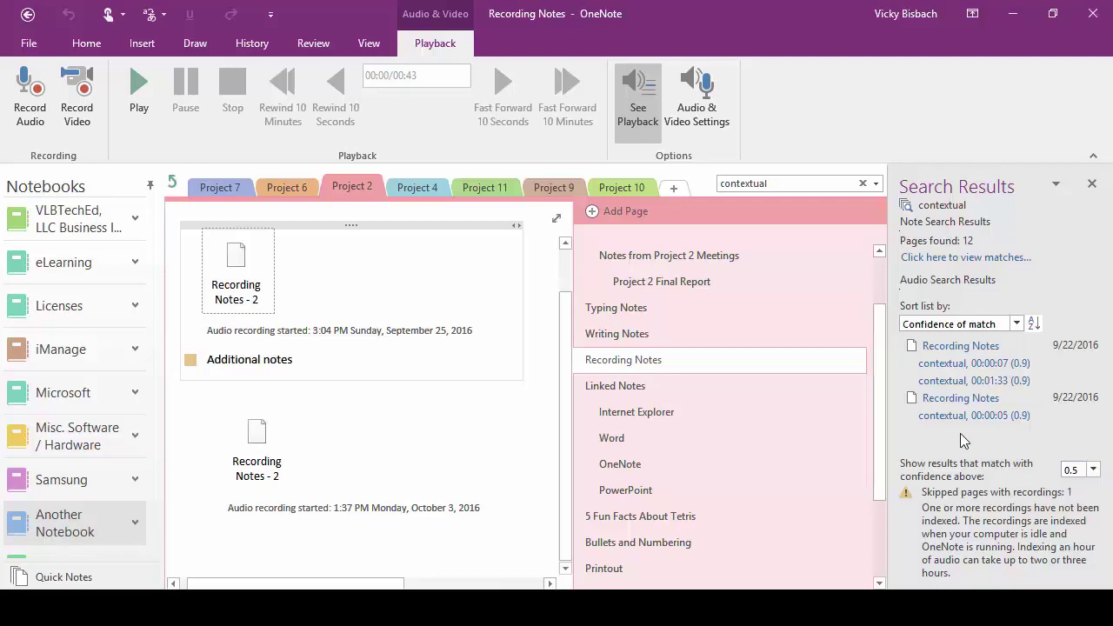
View the note search matches, browse the list, and open the OneNote 2016 Quick Start Guide result from April 2016
click(920, 259)
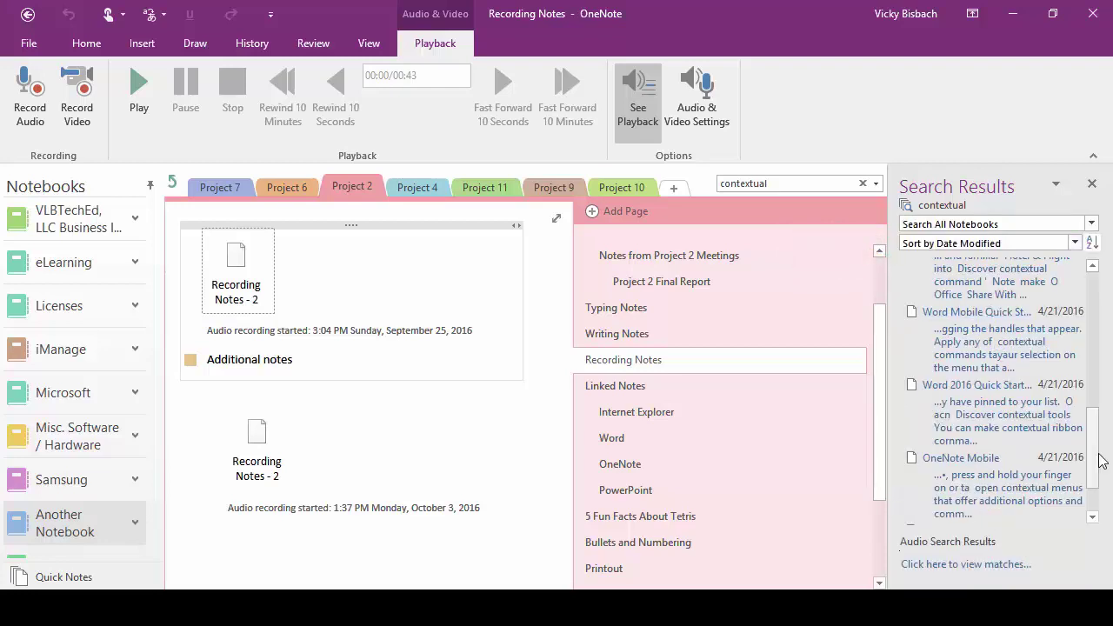
drag(1098, 460, 1100, 304)
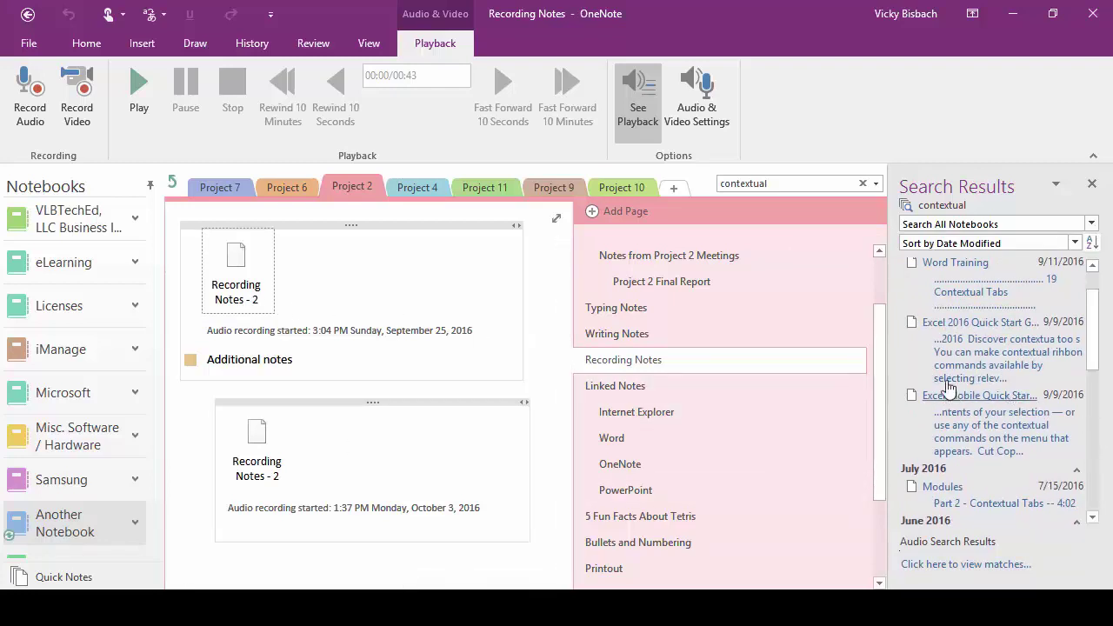
drag(1093, 354, 1094, 444)
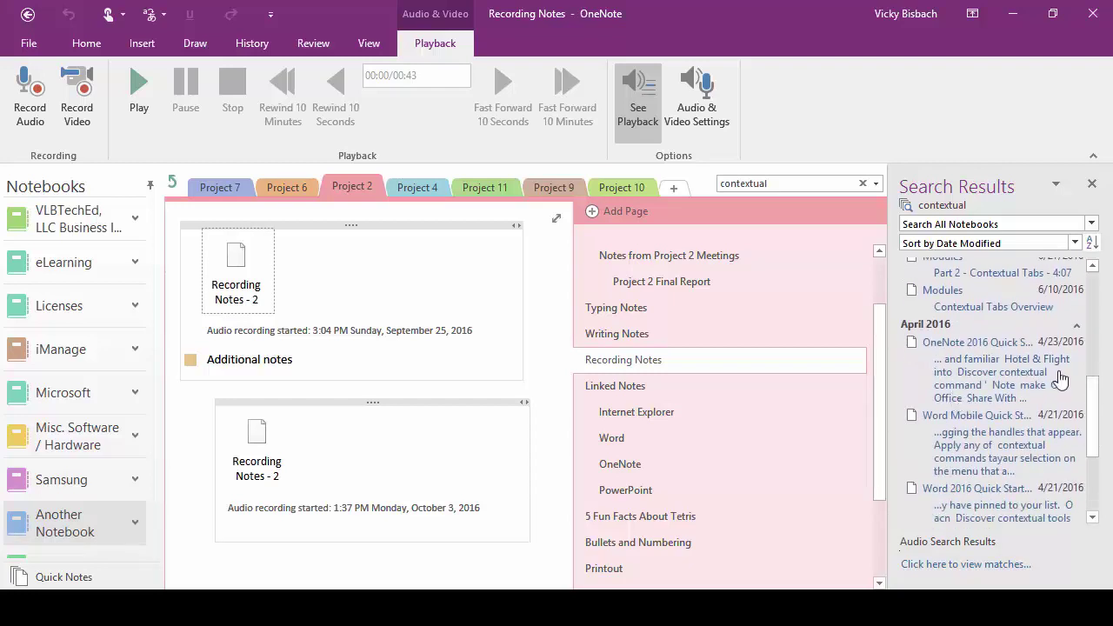
click(959, 353)
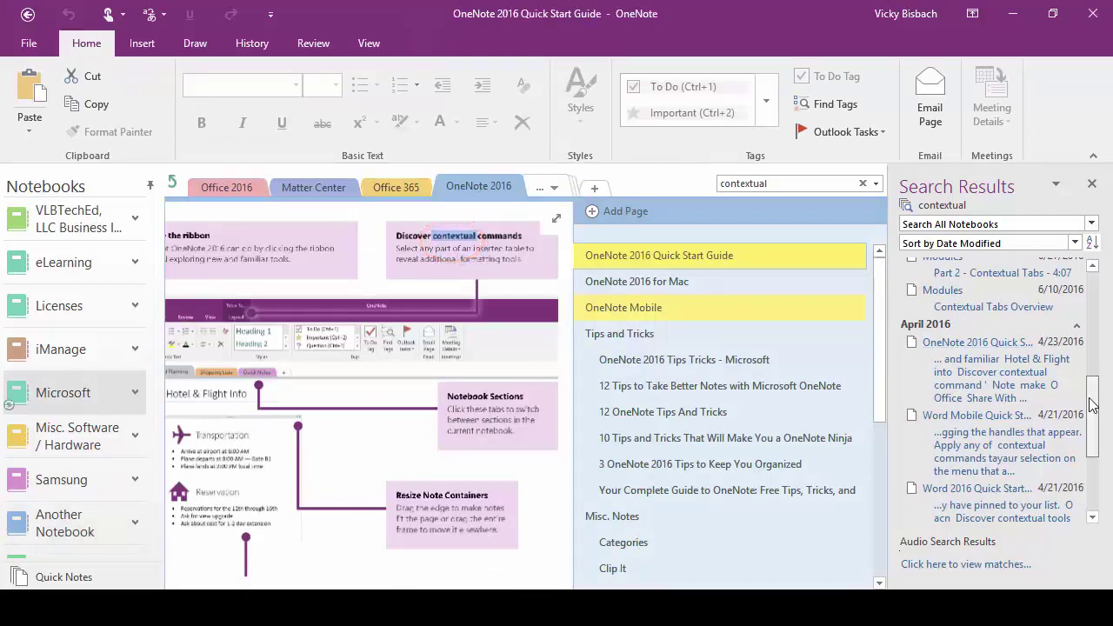
mouse_move(1094, 417)
mouse_down()
mouse_move(1098, 472)
mouse_move(1095, 287)
mouse_up()
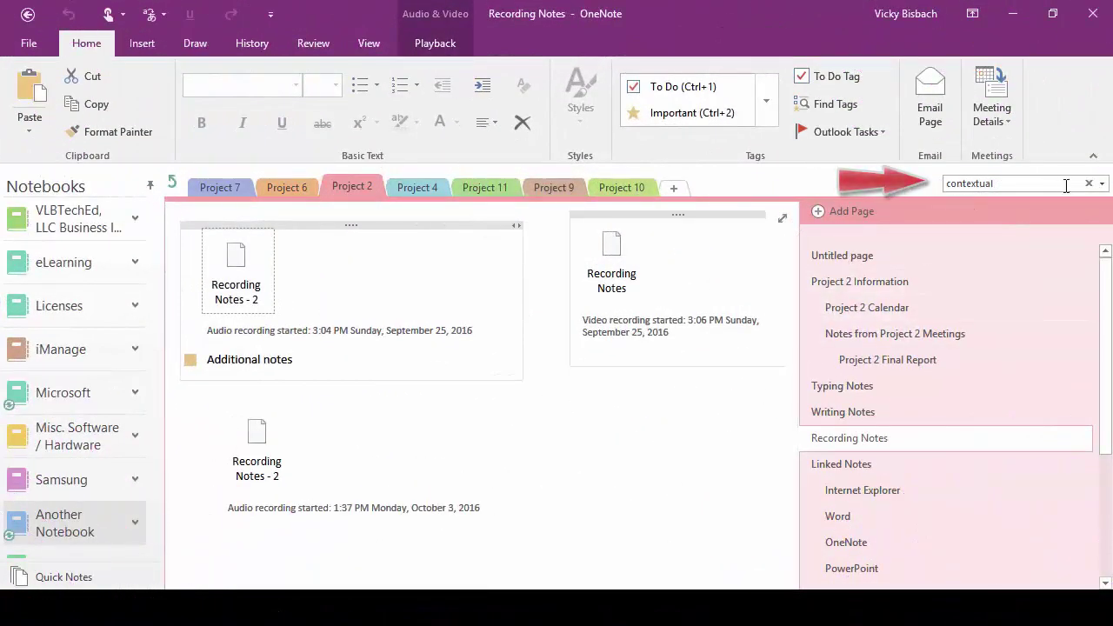
Review the search scope choices and pin the results pane again for the "contextual" search
click(1102, 184)
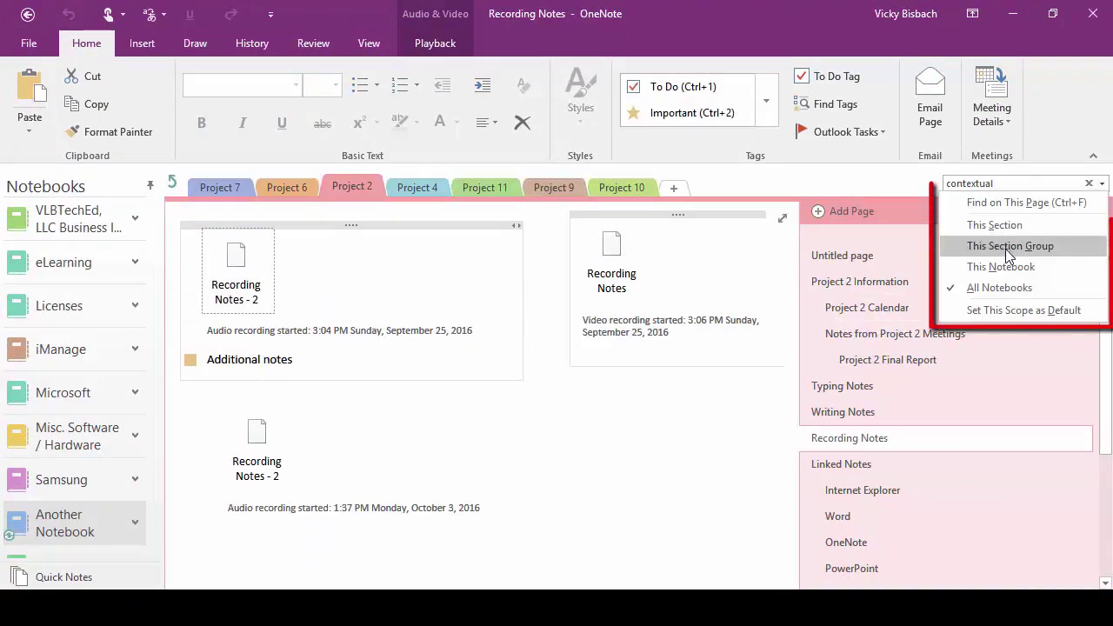
click(1013, 184)
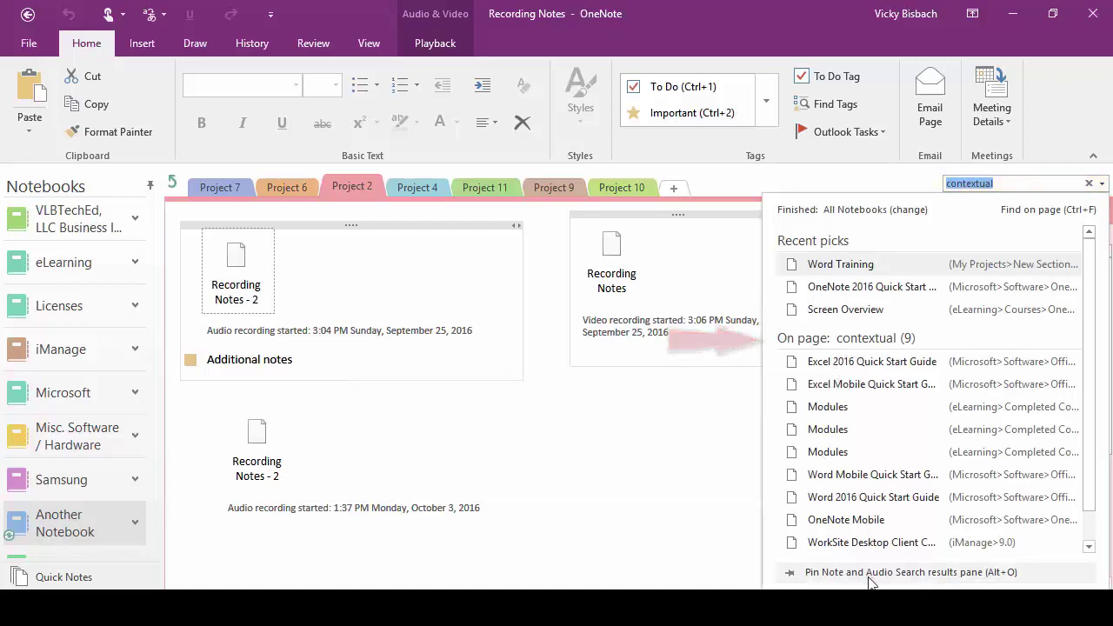
click(839, 573)
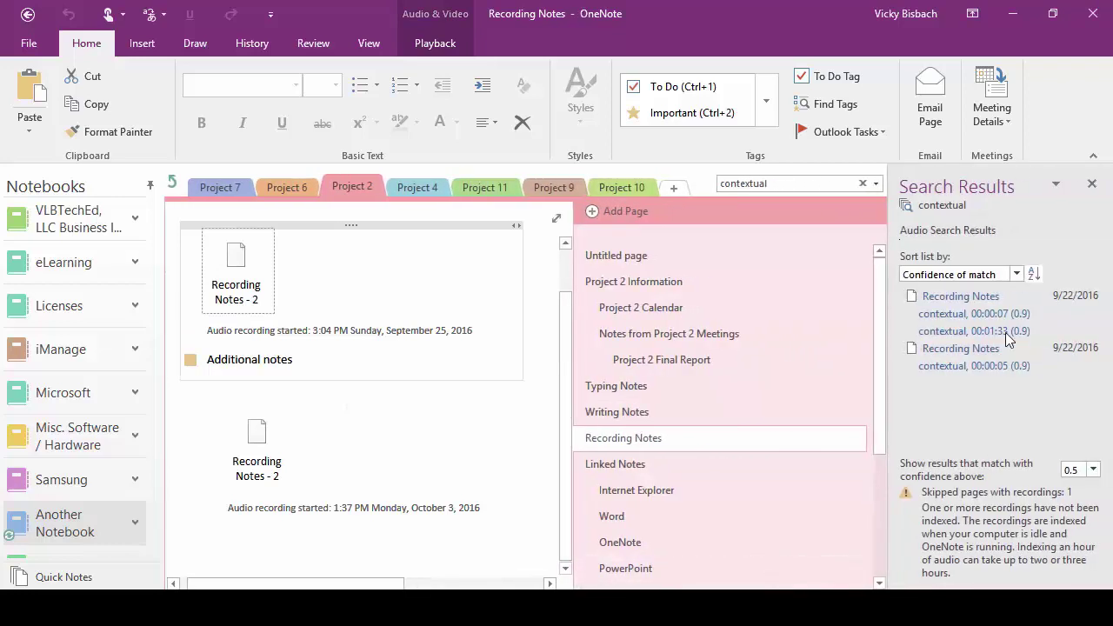
Look through the note matches for "contextual" and switch the results pane back to the audio matches
click(975, 259)
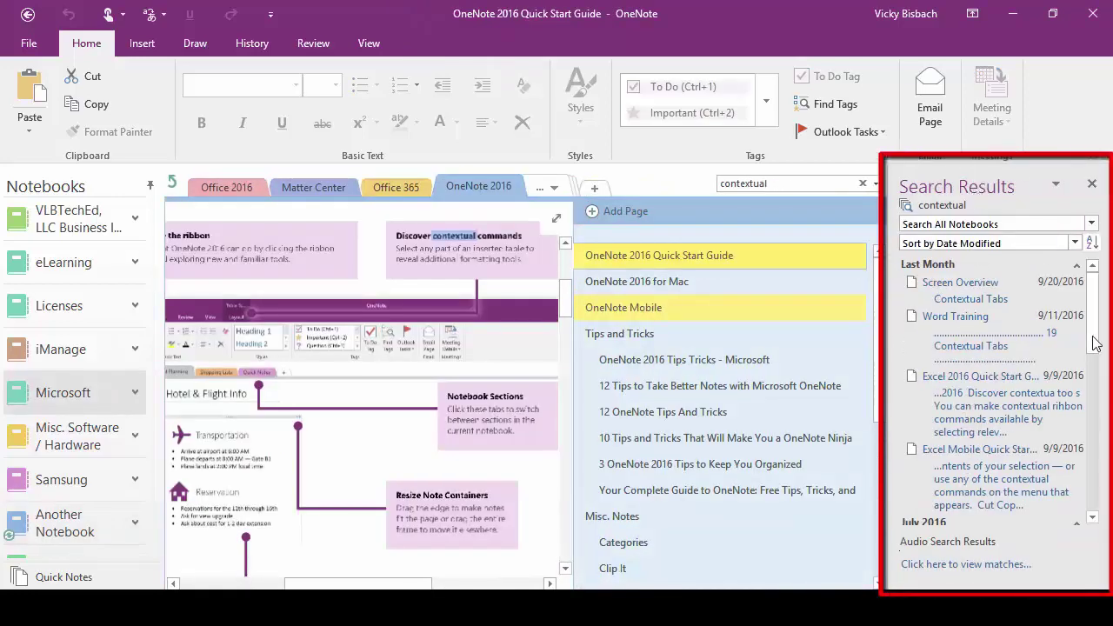
scroll(1098, 333, down, 5)
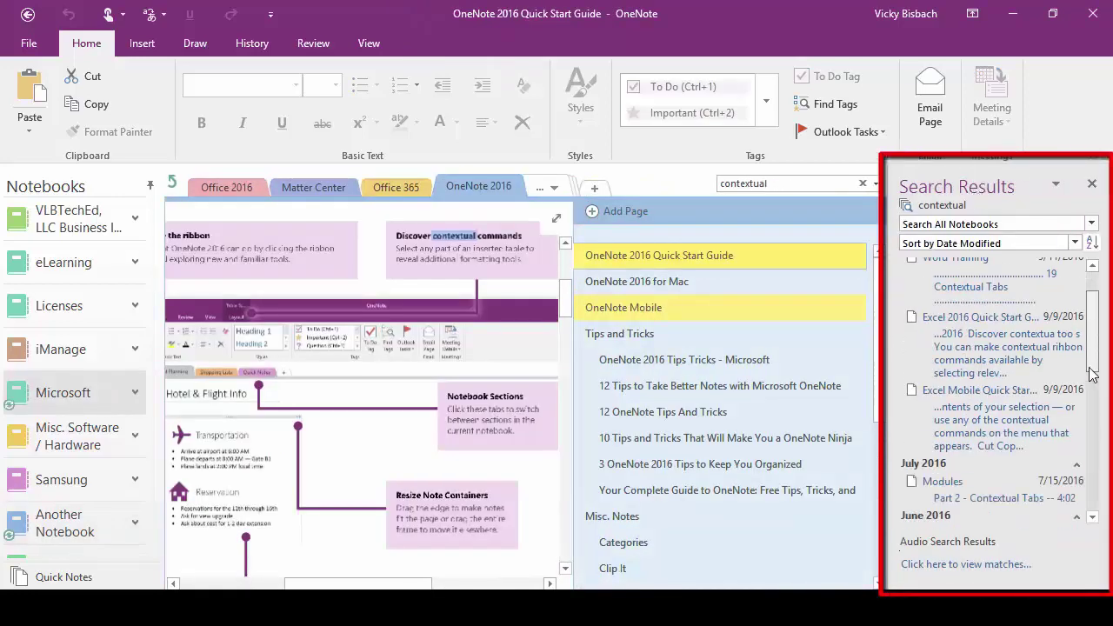
click(965, 563)
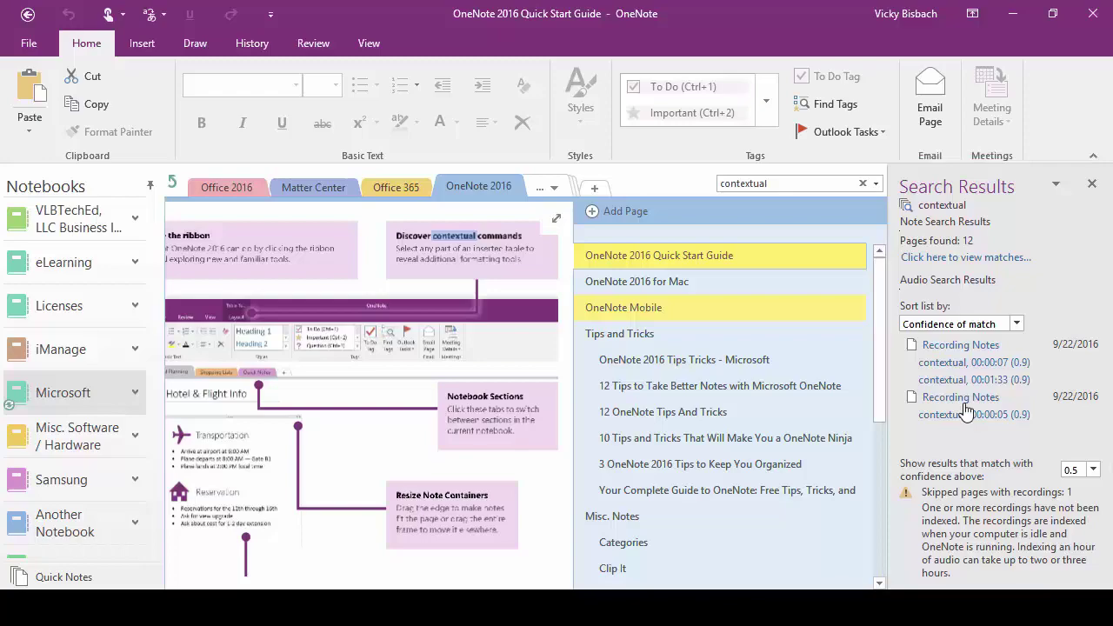
Open the Audio & Video options and read the description of the setting for searching recordings for words
click(24, 43)
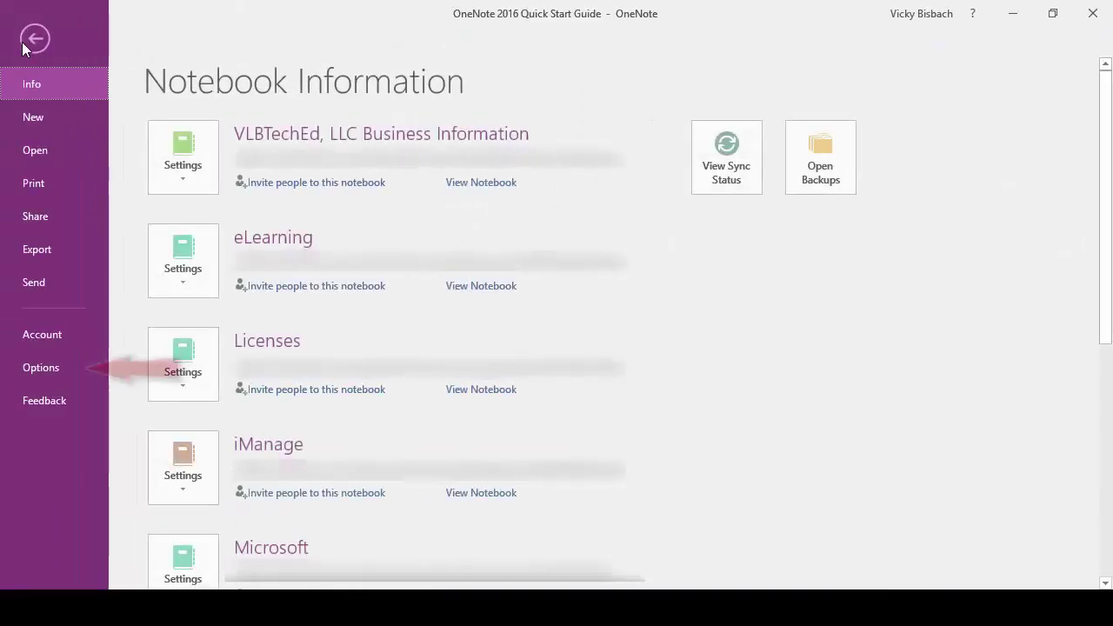
click(41, 372)
click(91, 166)
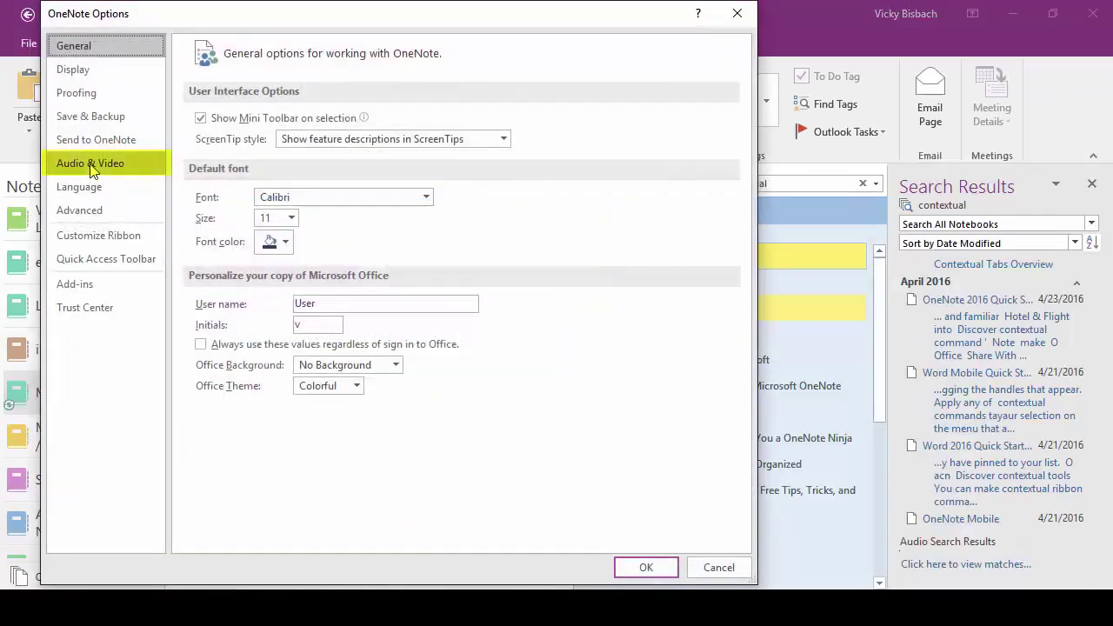
mouse_move(257, 385)
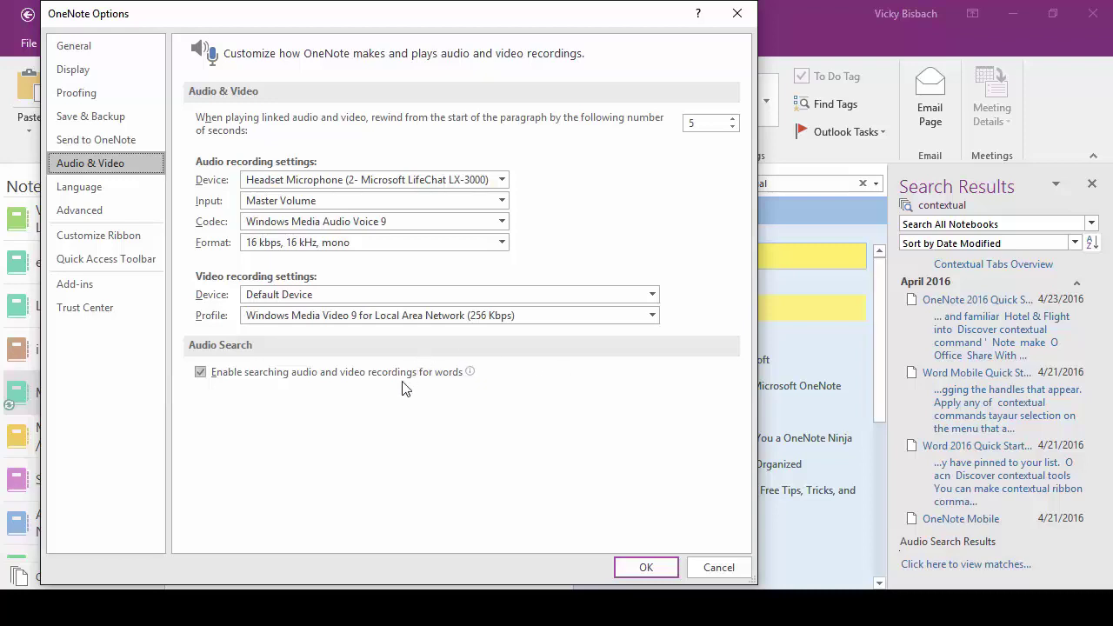
mouse_move(374, 372)
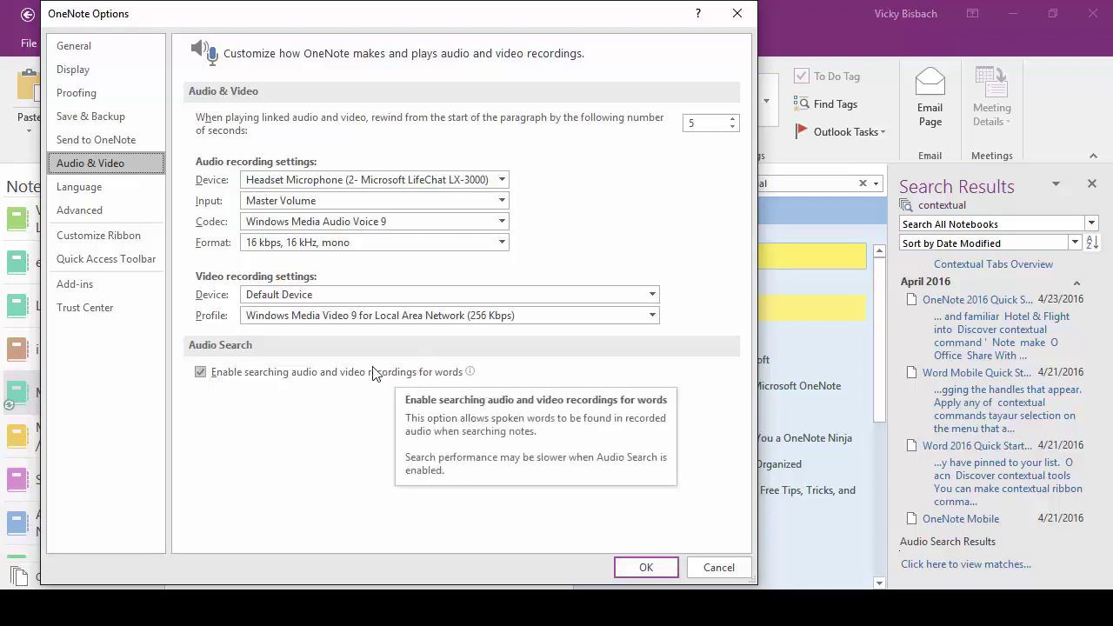